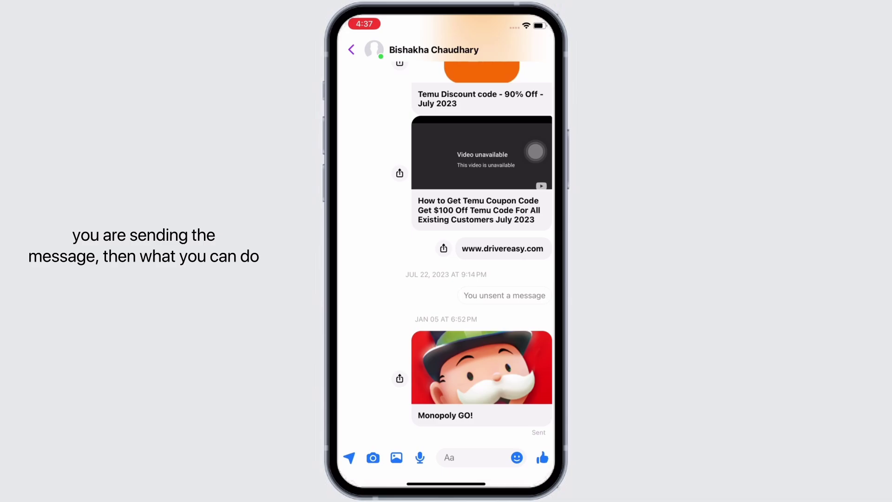
left_click(352, 50)
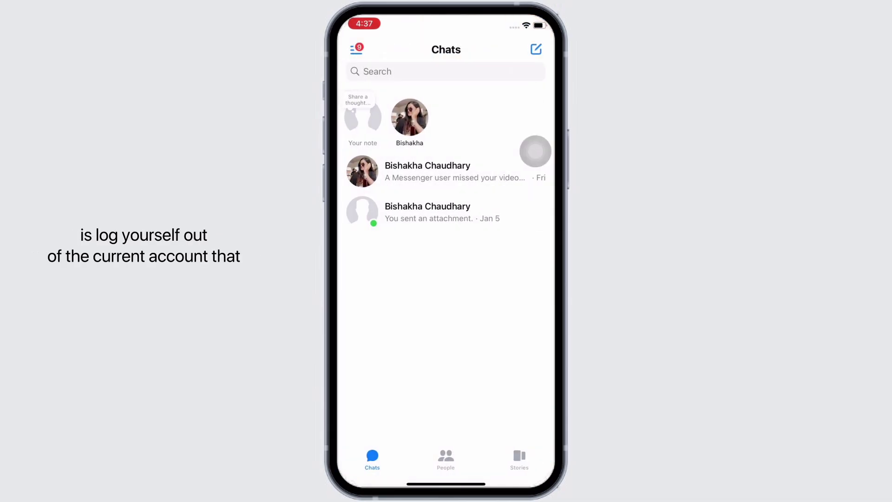
left_click(356, 49)
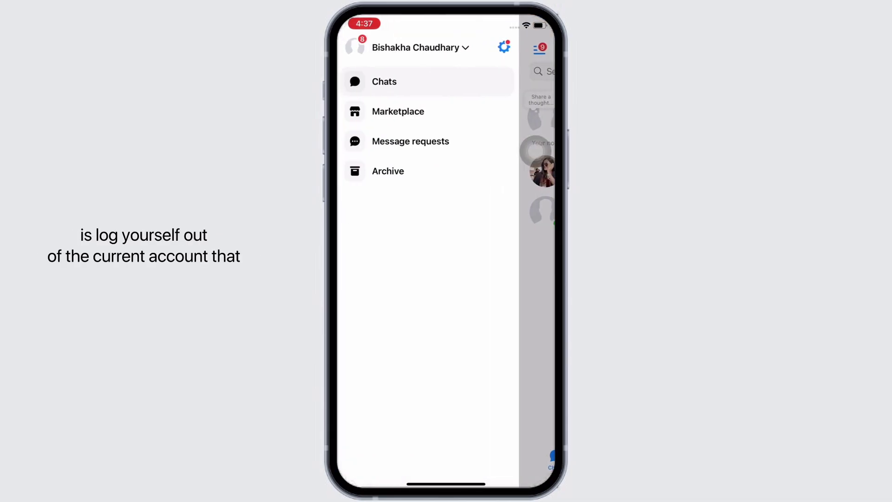
left_click(503, 47)
scroll(446, 279, "down", 5)
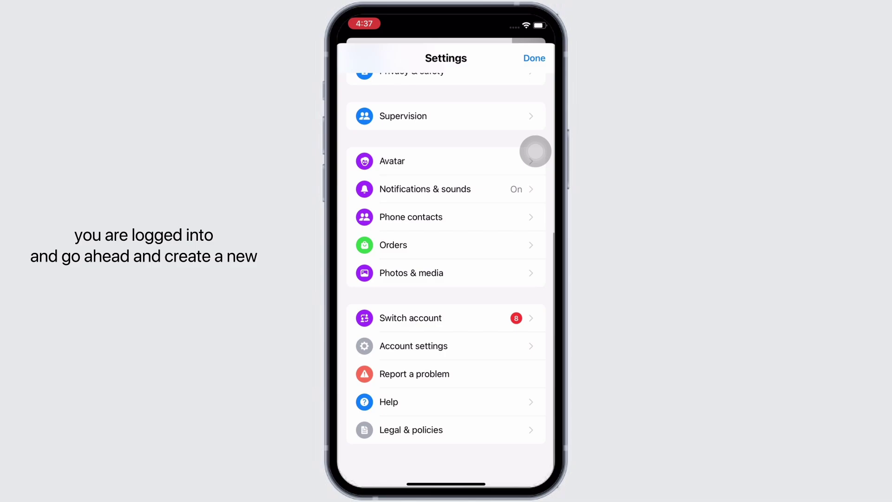